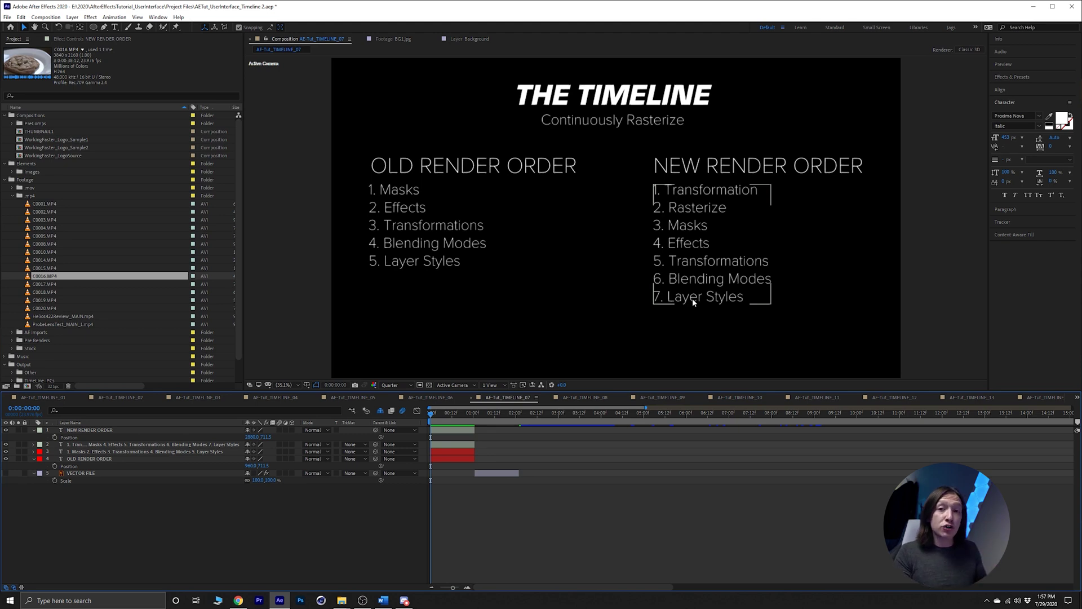
- Move the playhead to 0:00:01:11 and make the VECTOR FILE layer visible
left_click(494, 422)
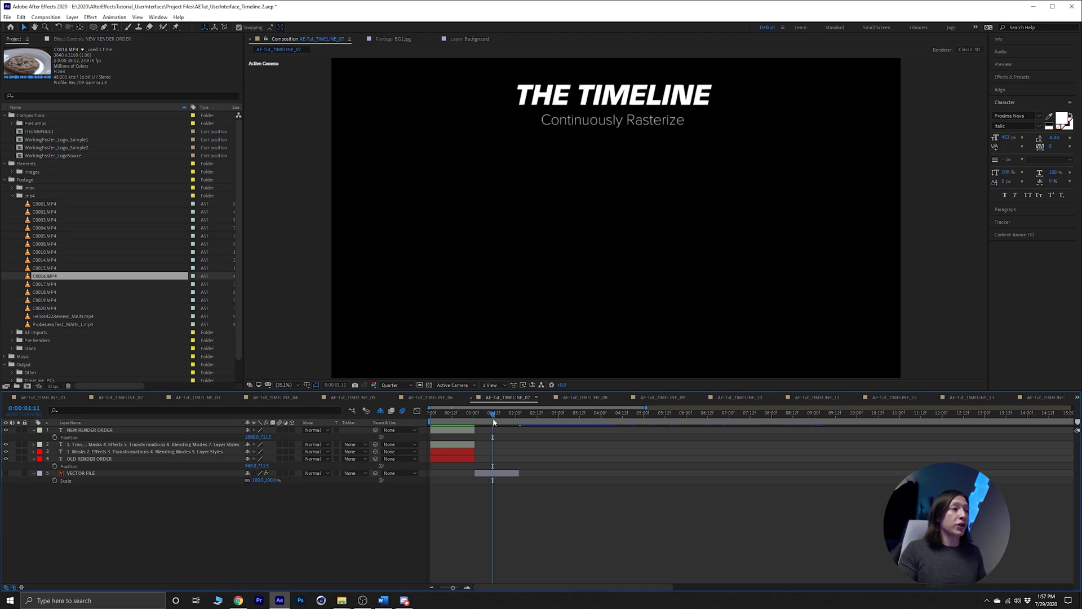
left_click(485, 474)
left_click(5, 473)
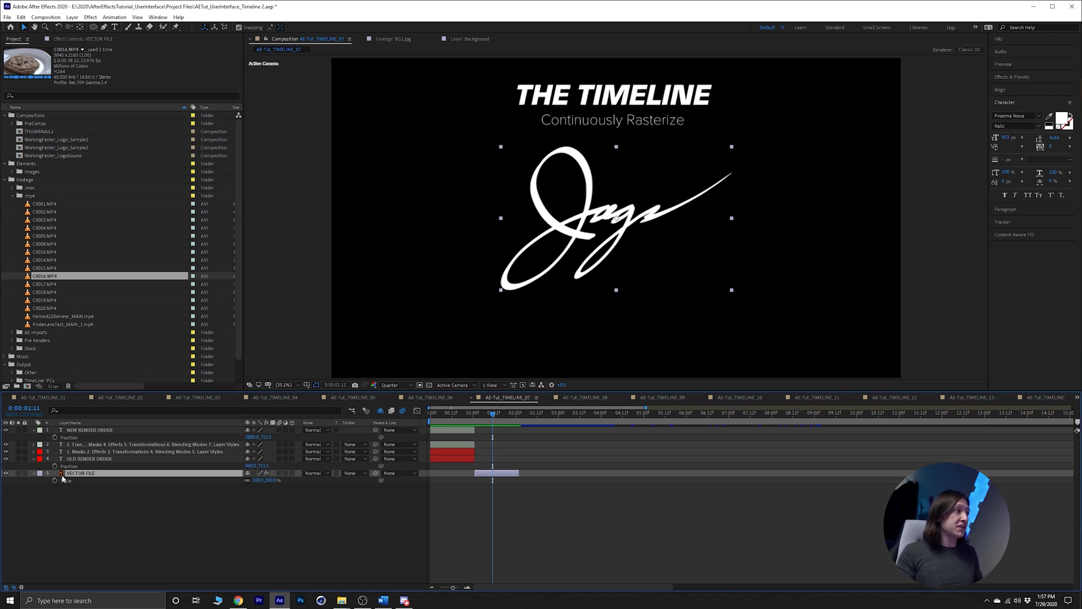
- Collapse the mp4, Footage, Elements and Compositions folders in the project
left_click(13, 195)
left_click(5, 180)
left_click(5, 164)
left_click(5, 115)
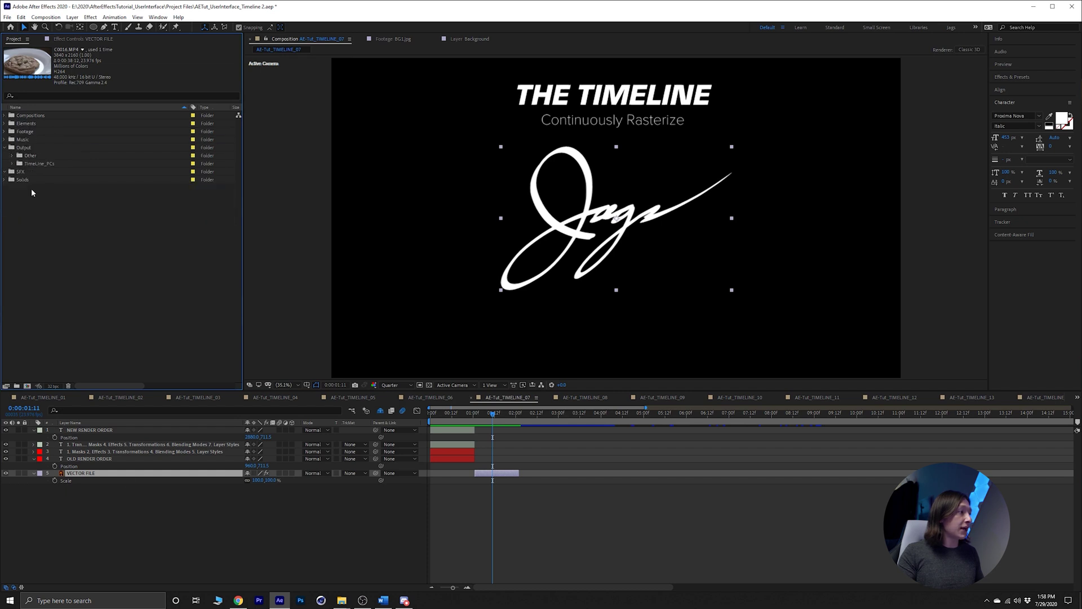
- Reveal the VECTOR FILE layer's source file in the project and inspect its Vector(Illustrator) folder
left_click(94, 475)
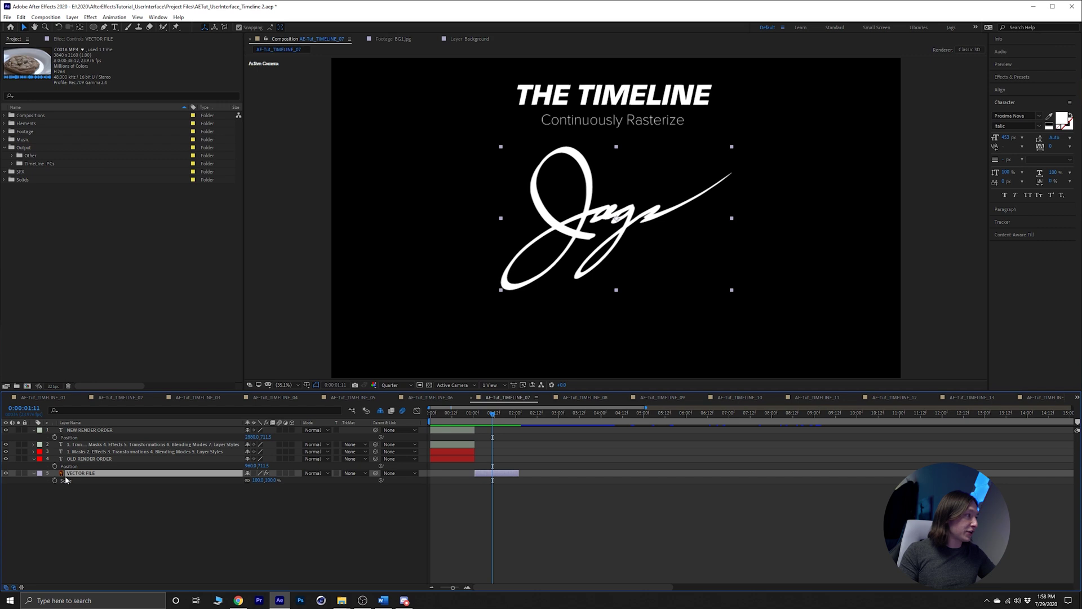
right_click(66, 475)
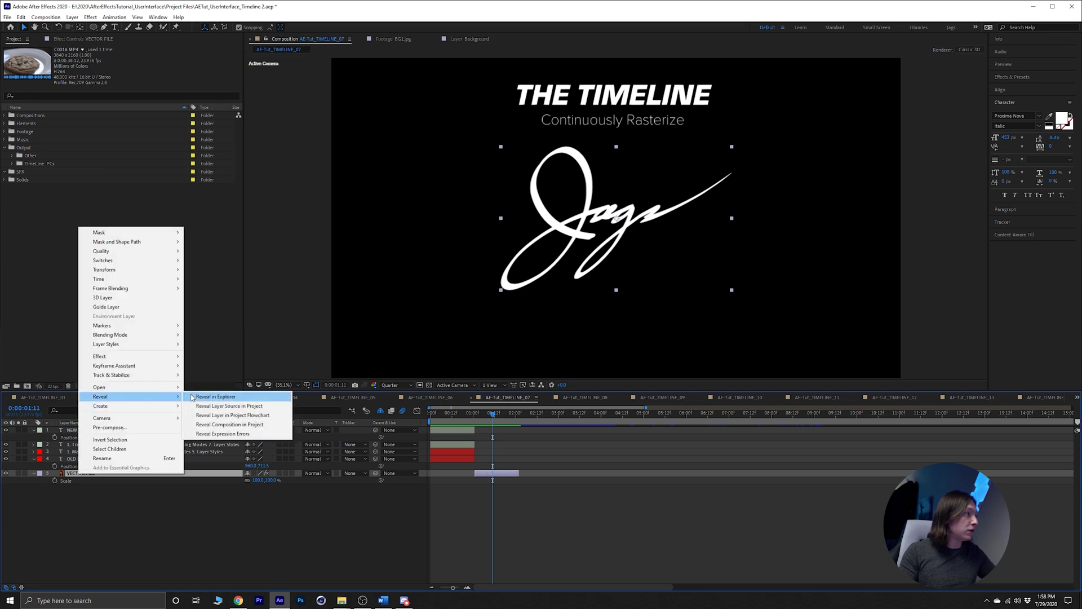
left_click(228, 397)
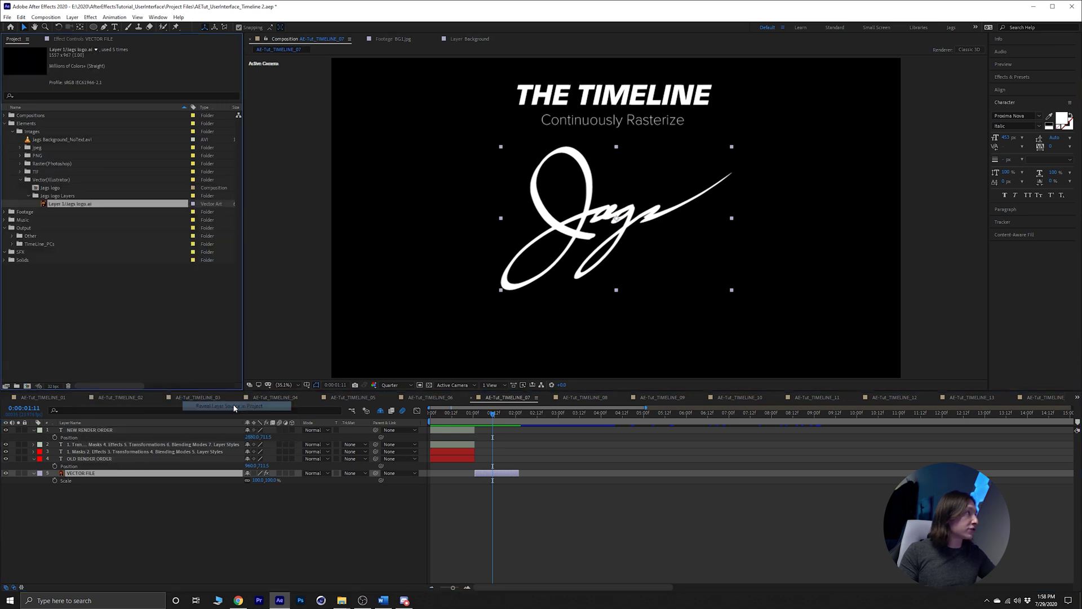
left_click(46, 181)
left_click(60, 196)
left_click(72, 204)
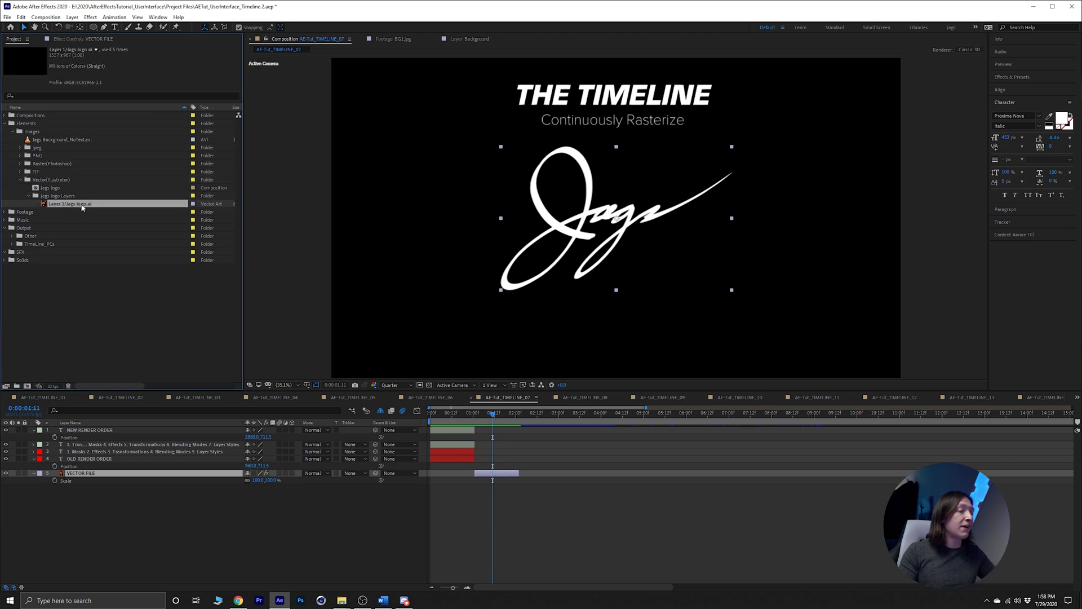
- At 0:00:01:08, move the VECTOR FILE logo slightly lower and scale it up to about 446%
left_click(488, 416)
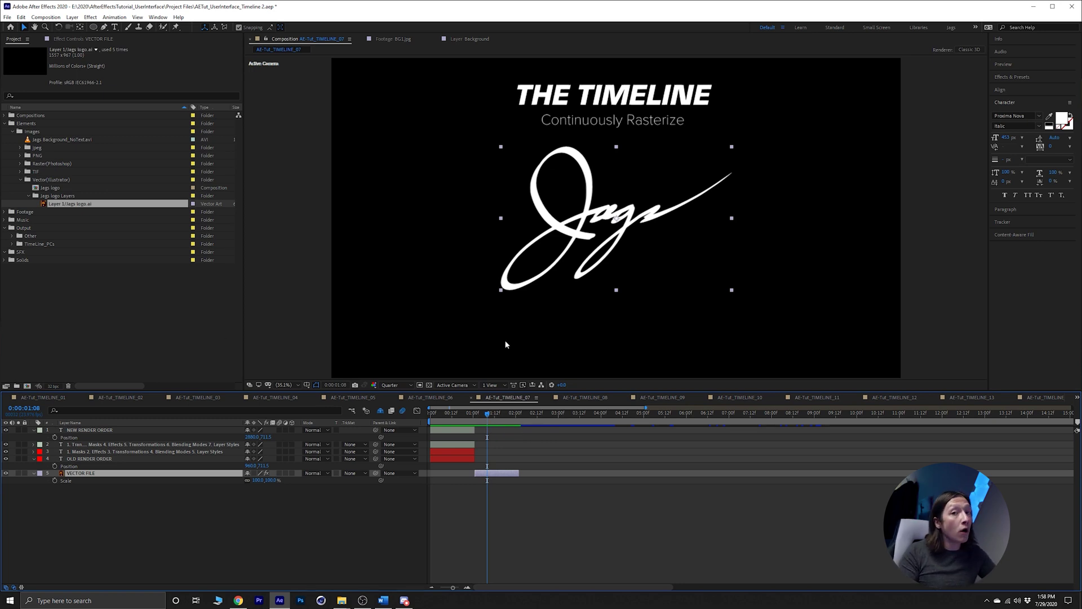
left_click_drag(582, 235, 582, 262)
left_click_drag(260, 481, 378, 490)
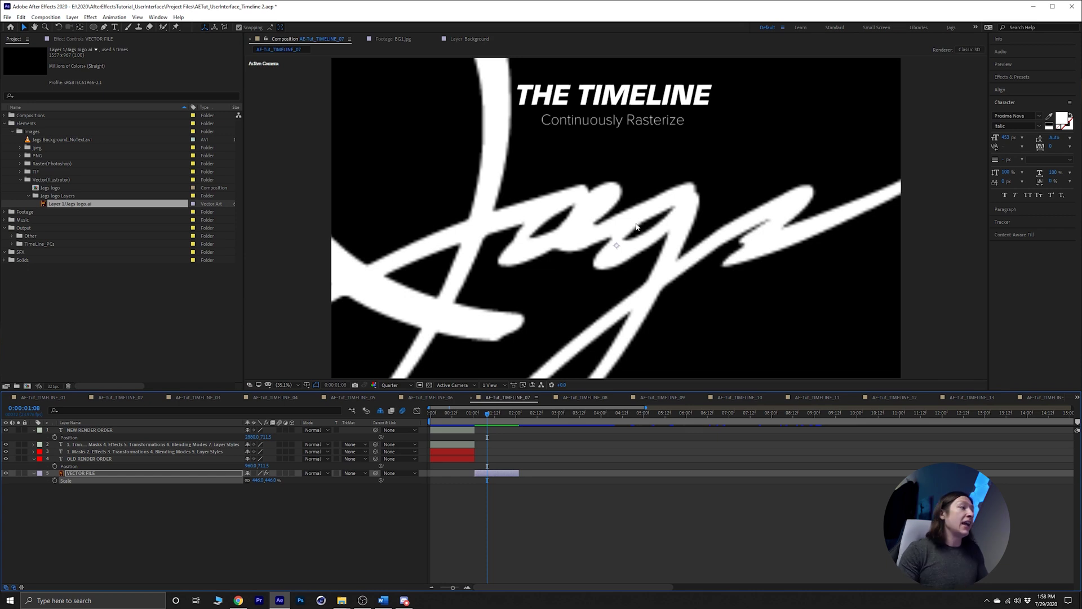
- Toggle continuous rasterization on the enlarged VECTOR FILE layer and reset its scale to 100%
left_click(254, 473)
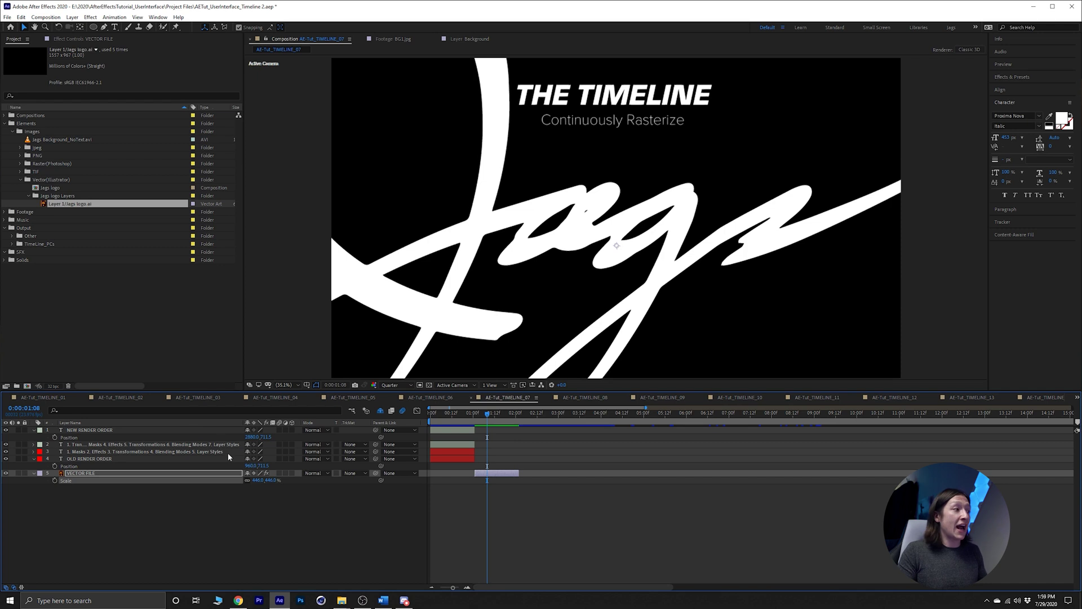
left_click(253, 473)
left_click(255, 479)
type("100")
key("Return")
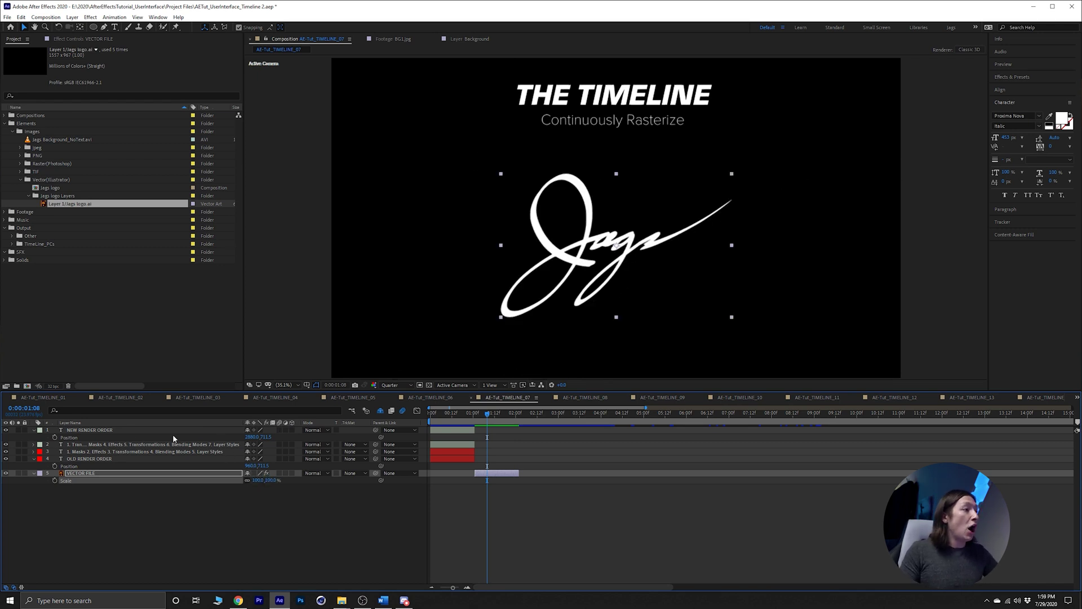
- Show the shy layers and preview the hexagon and square animation from 0:00:02:09
left_click(382, 411)
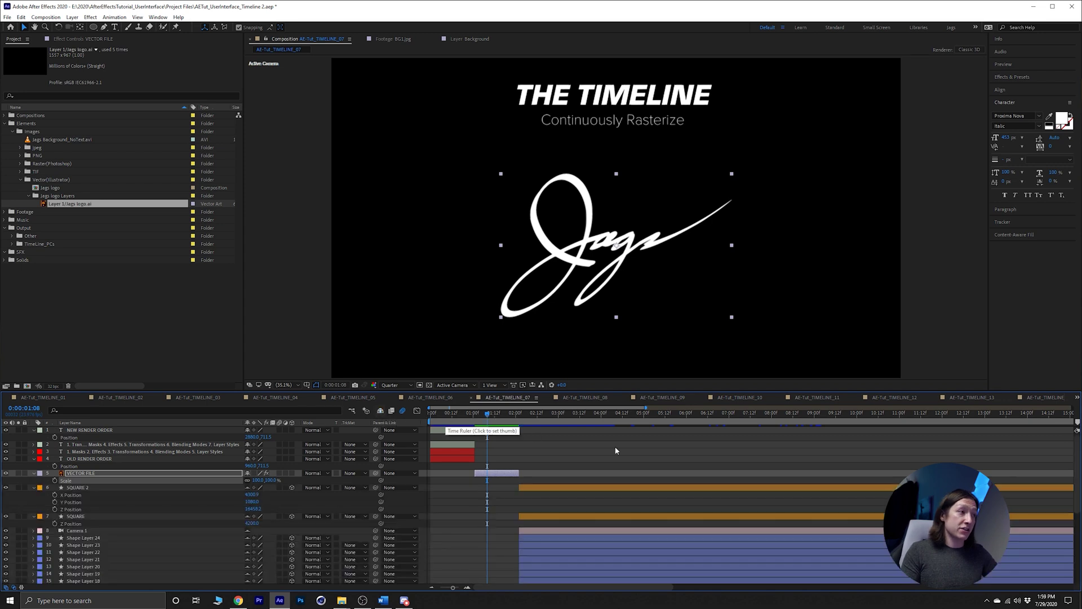
left_click_drag(514, 415, 531, 432)
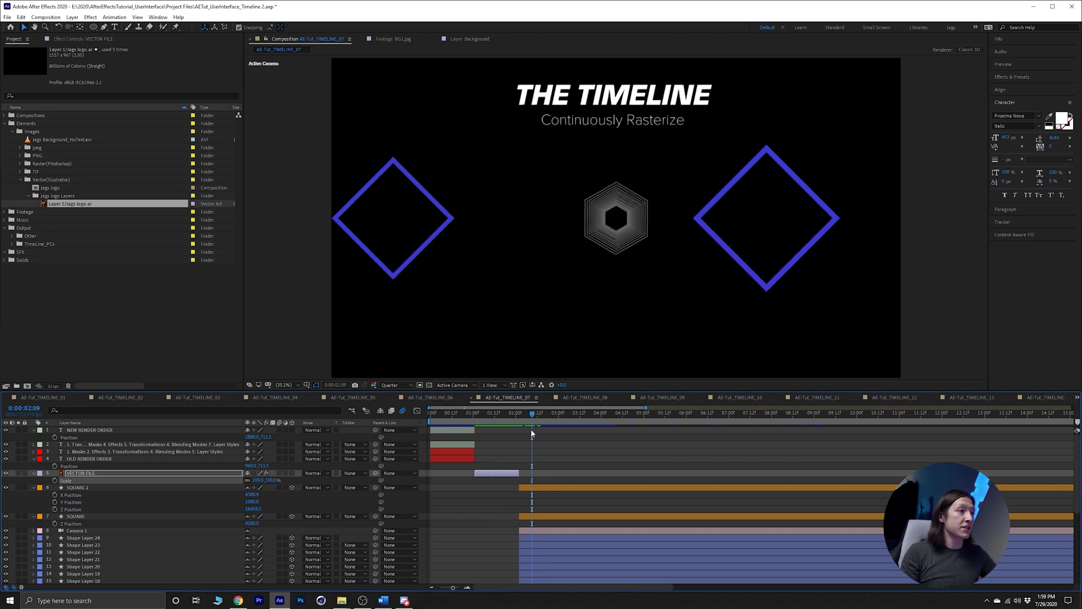
key("space")
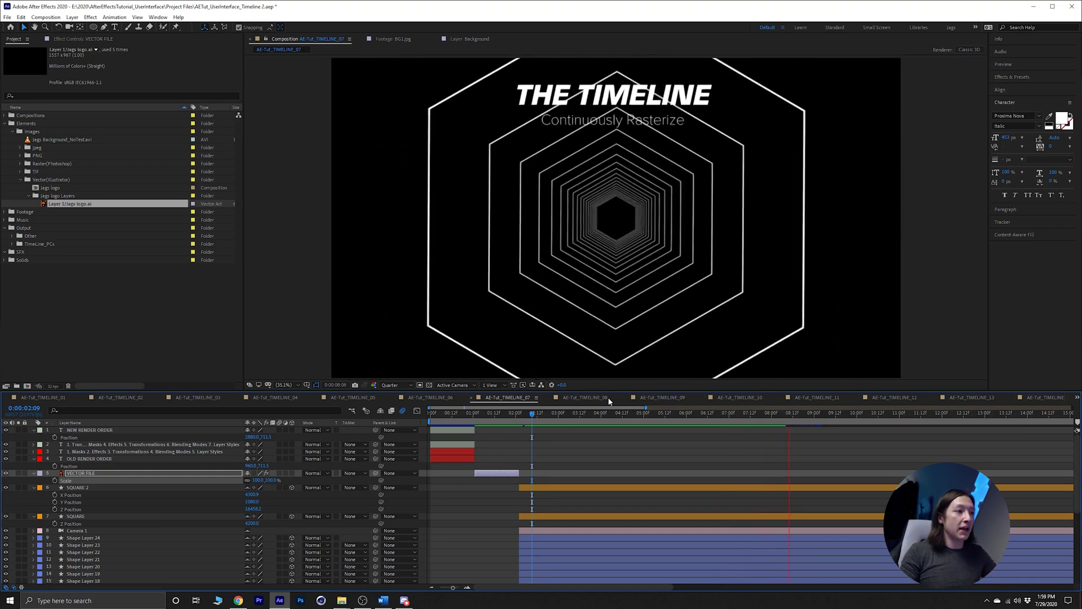
left_click(607, 411)
left_click_drag(598, 420, 590, 422)
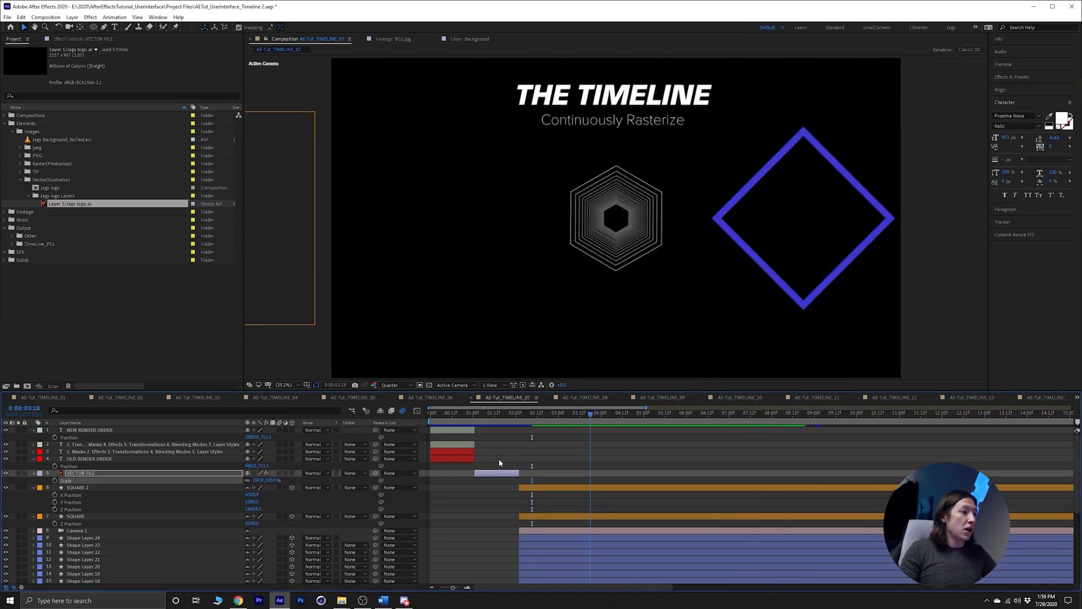
- Review the stack of hexagon shape layers below Camera 1 down to Shape Layer 1
left_click(570, 529)
scroll(581, 514, "down", 5)
scroll(581, 514, "down", 2)
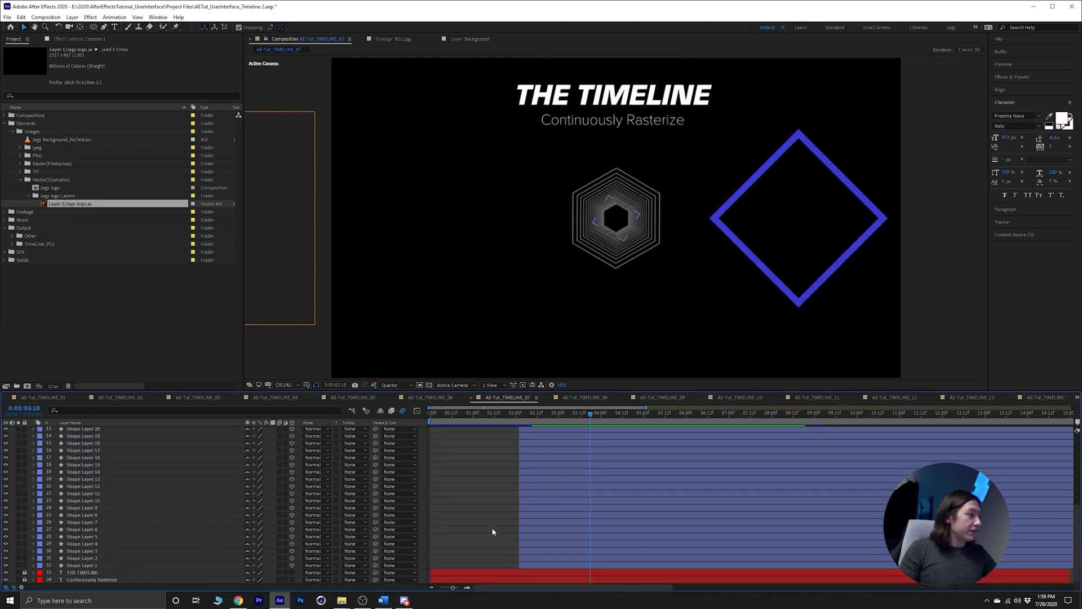
left_click(90, 565)
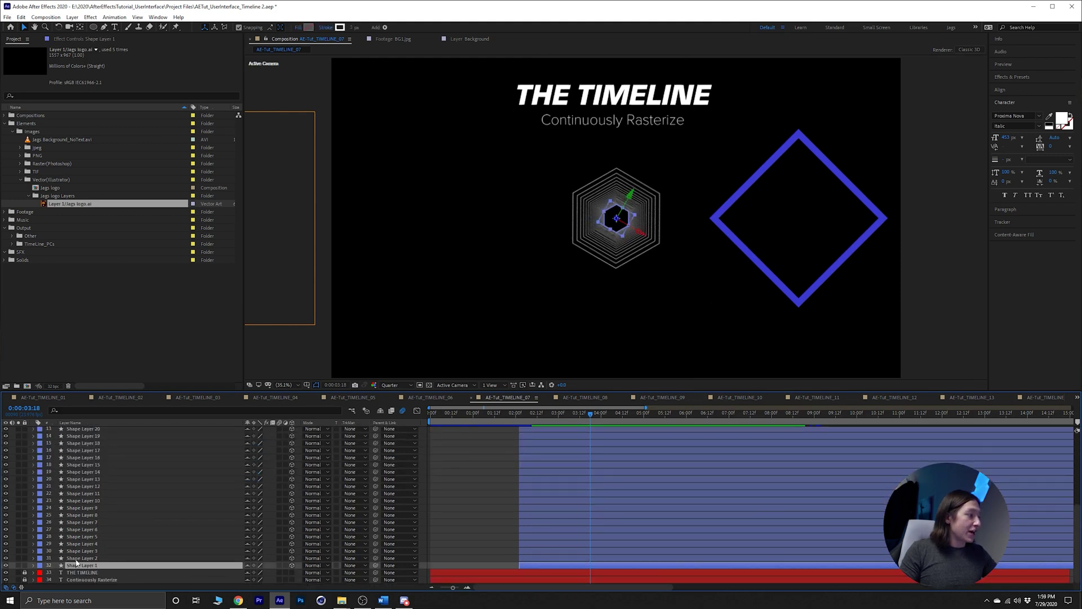
scroll(75, 547, "up", 7)
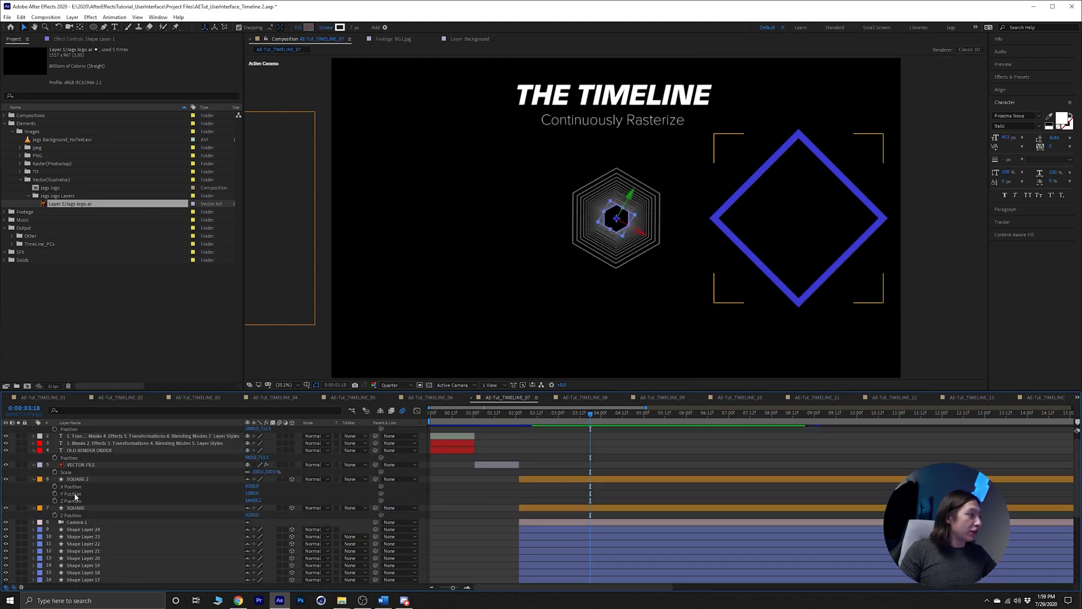
- Pre-compose Shape Layer 24 through Shape Layer 1 into a composition named RasterDemo_Hexagons
left_click(79, 530)
mouse_move(545, 421)
left_mouse_down()
mouse_move(644, 428)
mouse_move(512, 428)
mouse_move(535, 435)
left_mouse_up()
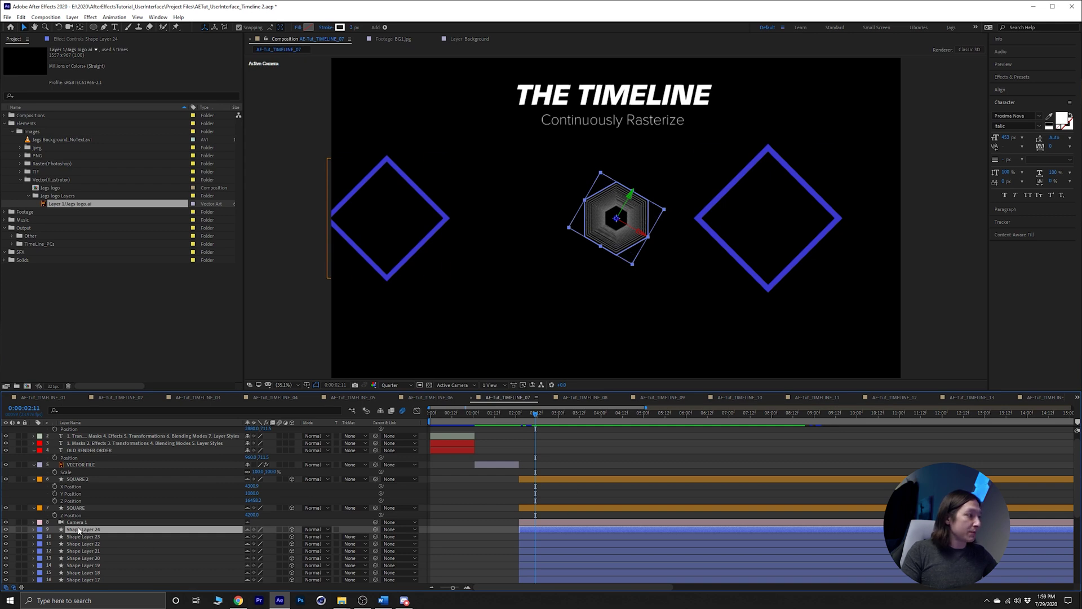
scroll(99, 531, "down", 5)
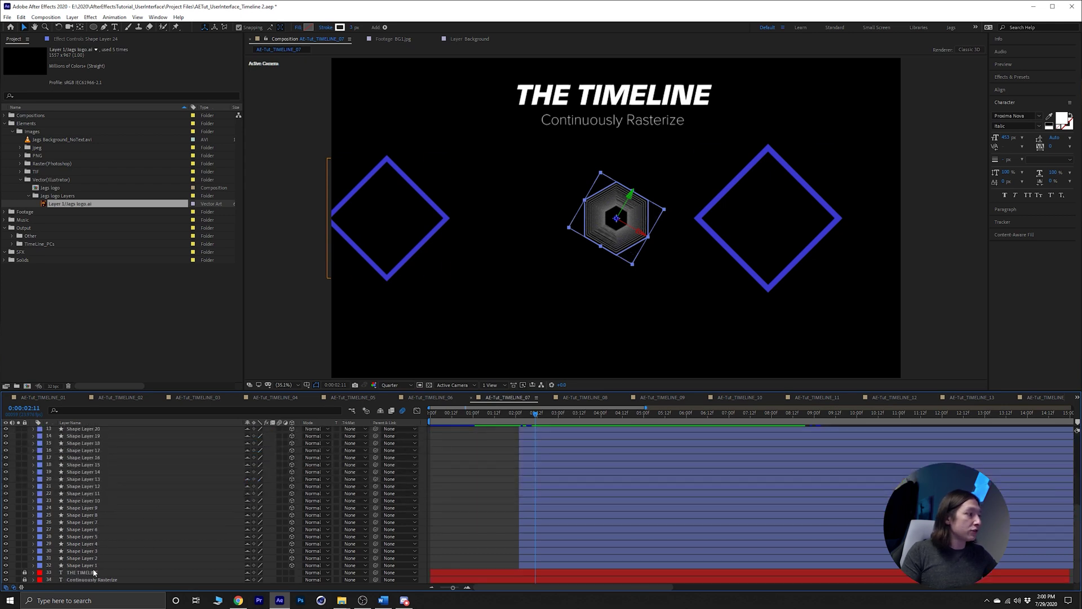
left_click(94, 565, "shift")
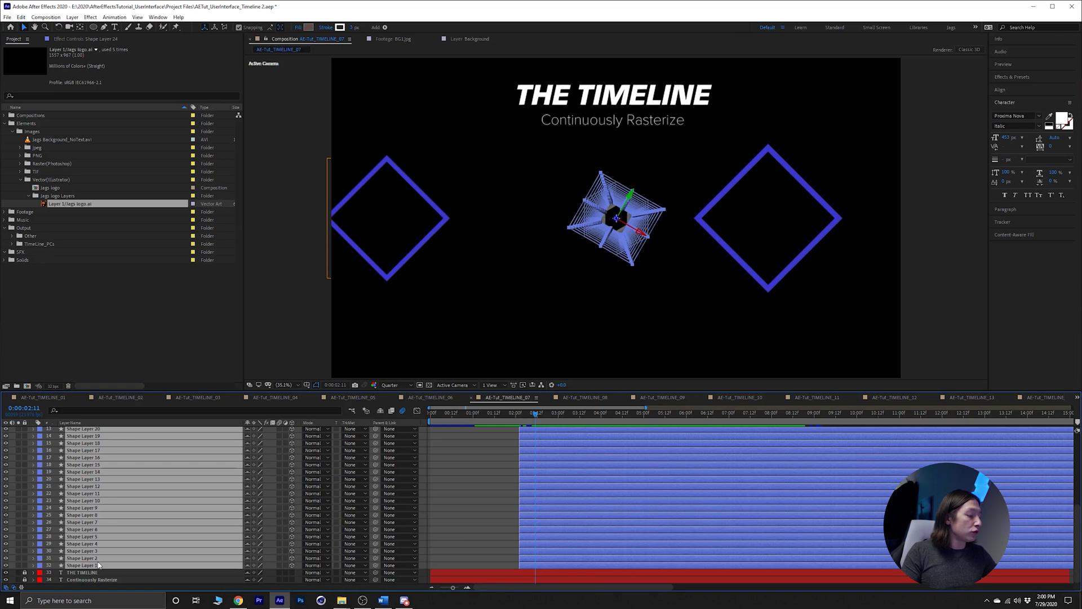
key("ctrl+shift+c")
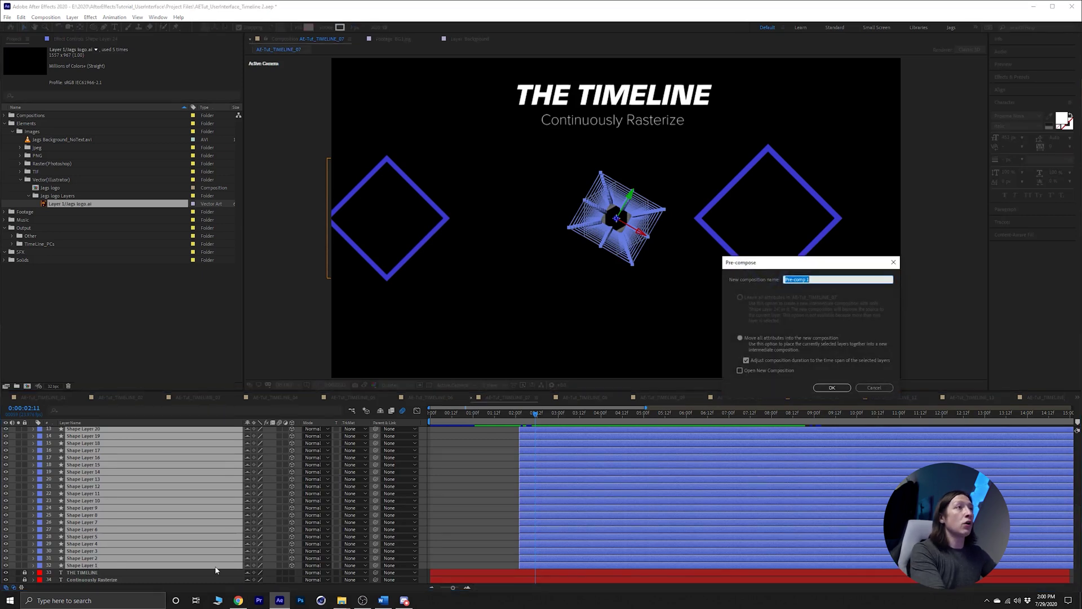
type("Raster")
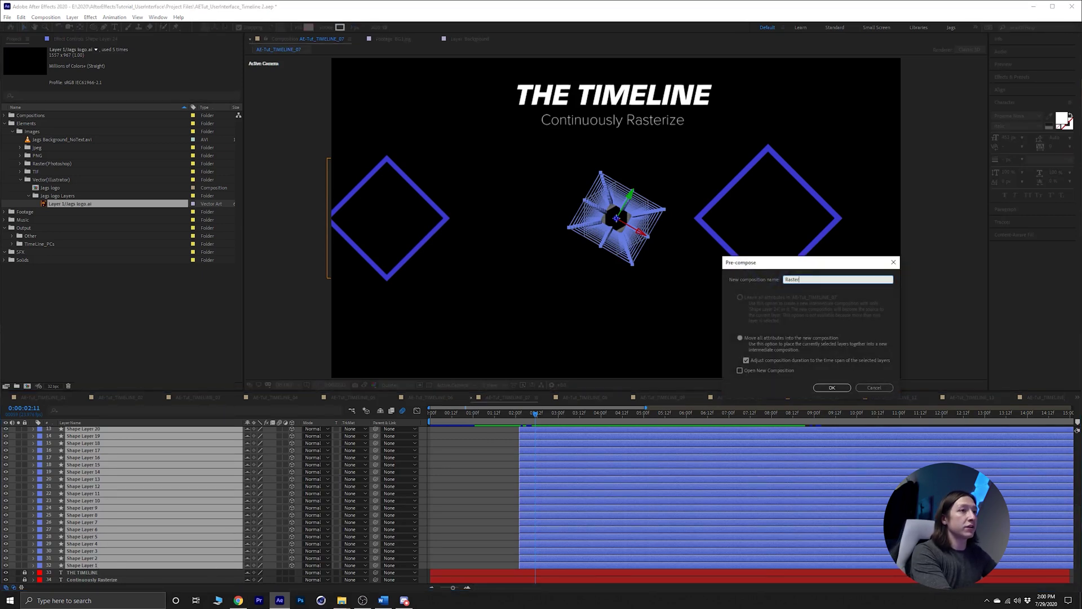
type("Demo")
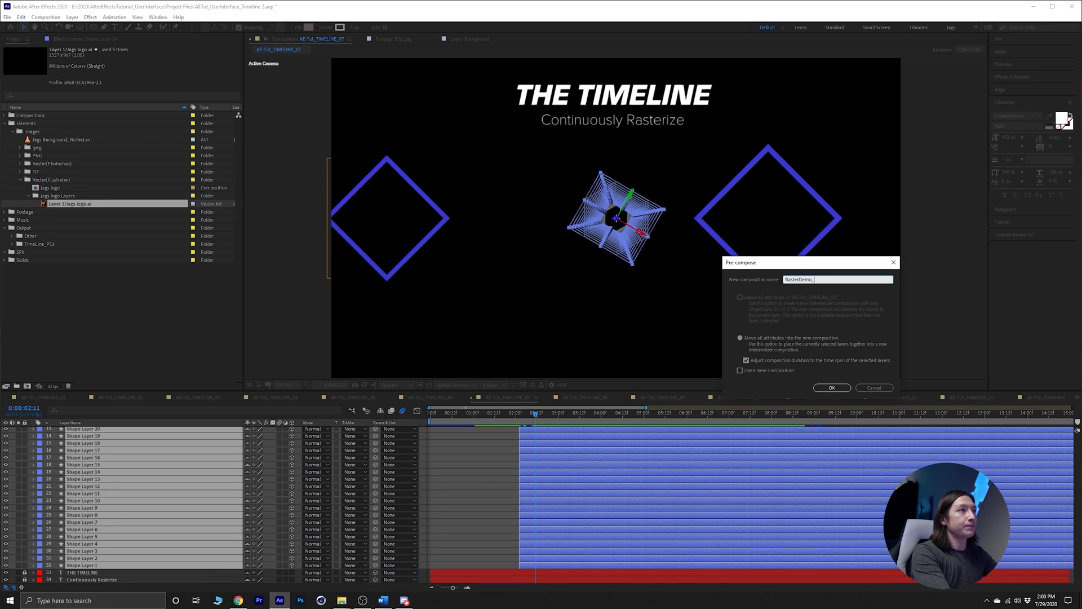
type("_Hexagons")
key("Return")
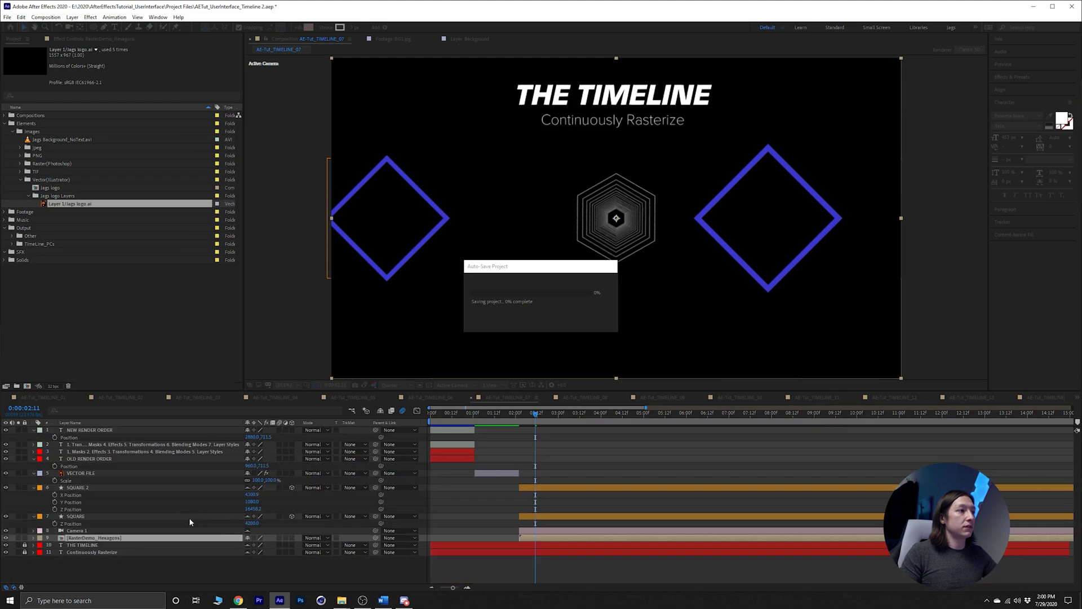
- Scrub through the frames around 0:00:03:00 to compare the pre-composed hexagons with the moving squares
left_click(542, 415)
mouse_move(550, 418)
left_mouse_down()
mouse_move(563, 417)
mouse_move(529, 417)
mouse_move(555, 421)
left_mouse_up()
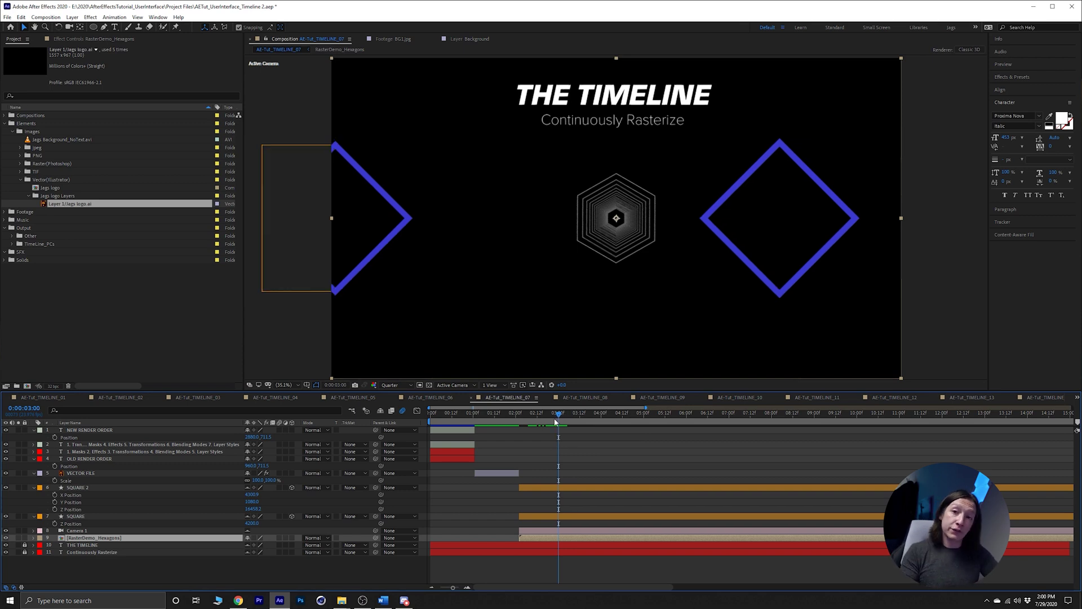
left_click_drag(545, 417, 564, 417)
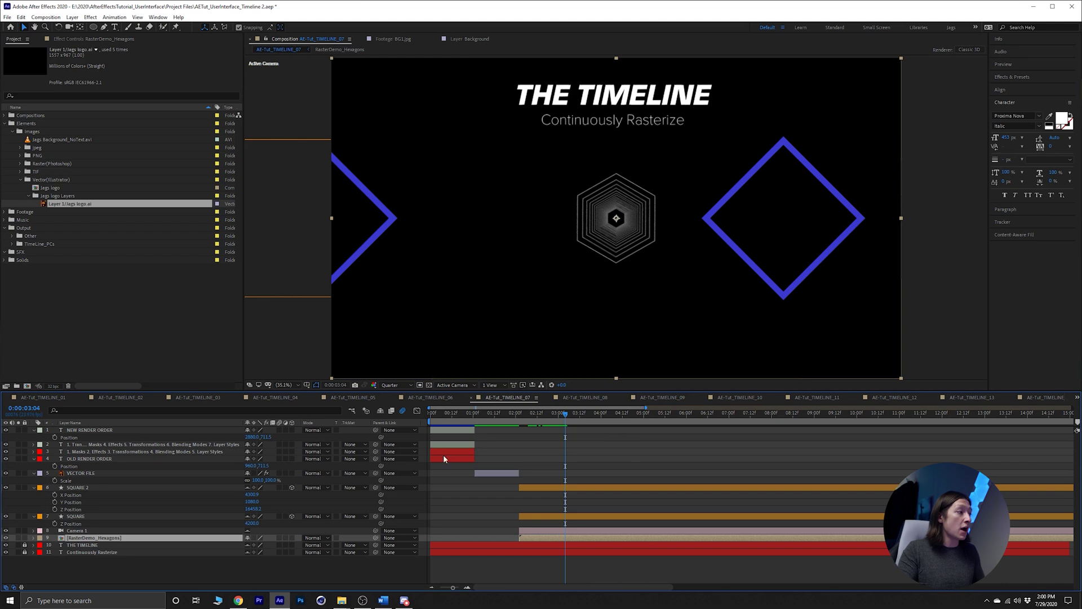
- Display Camera 1's keyframed position and move the playhead back to 0:00:02:03
left_click(82, 516)
left_click(88, 531)
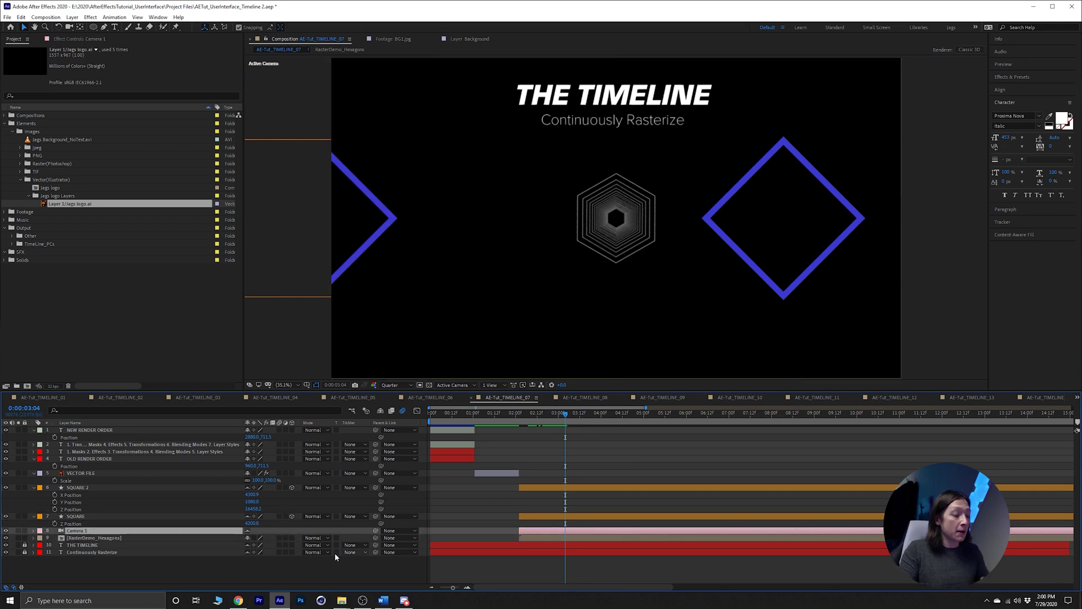
key("u")
mouse_move(543, 413)
left_mouse_down()
mouse_move(585, 414)
mouse_move(522, 414)
left_mouse_up()
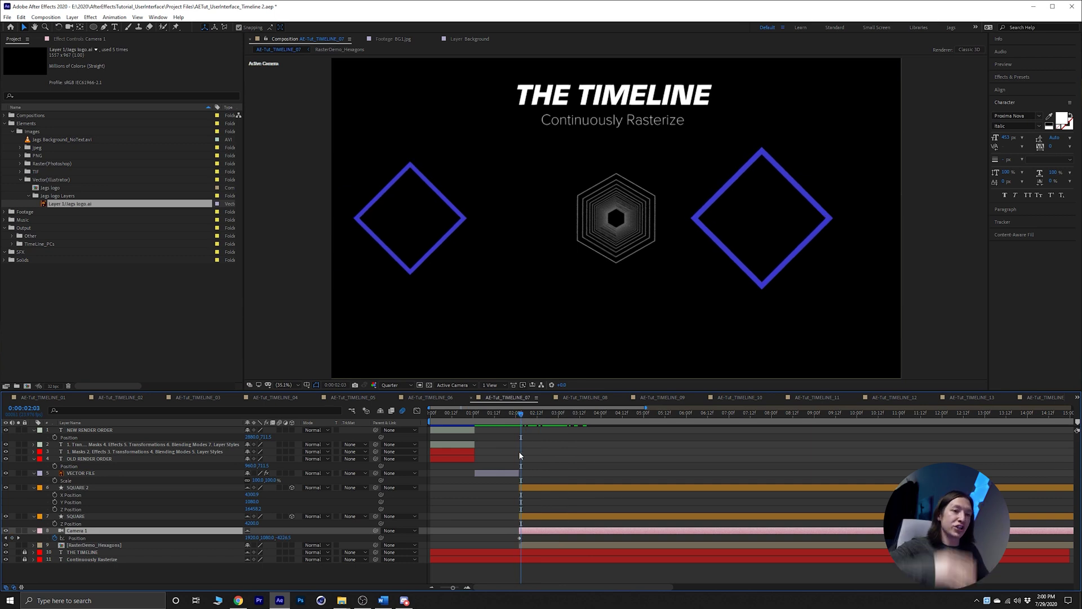
- Collapse transformations on the RasterDemo_Hexagons layer and preview the animation from 0:00:02:22
left_click(201, 545)
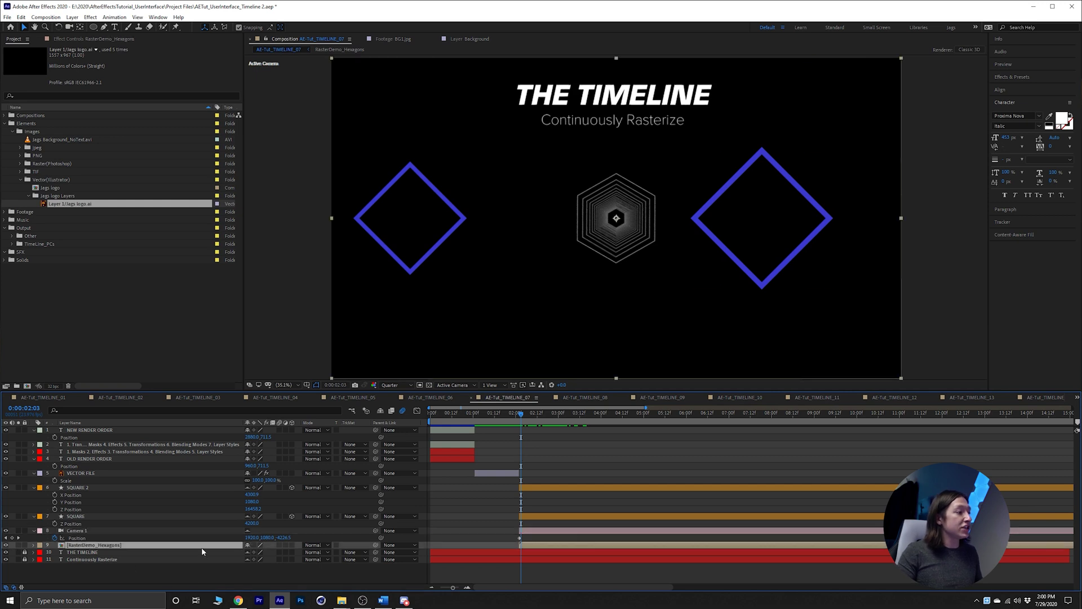
left_click(249, 544)
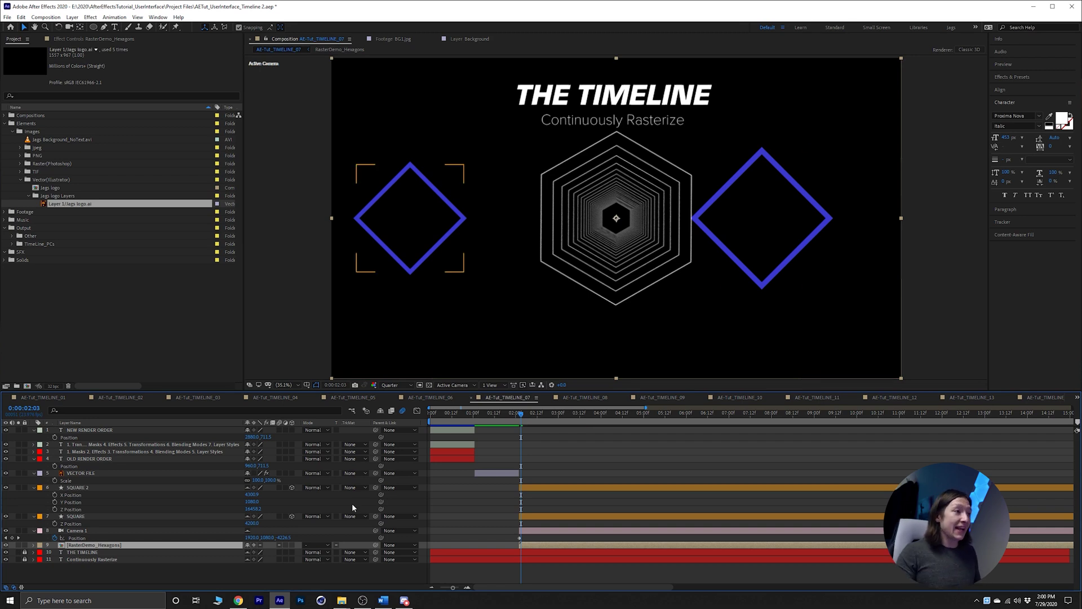
left_click_drag(537, 417, 555, 431)
key("space")
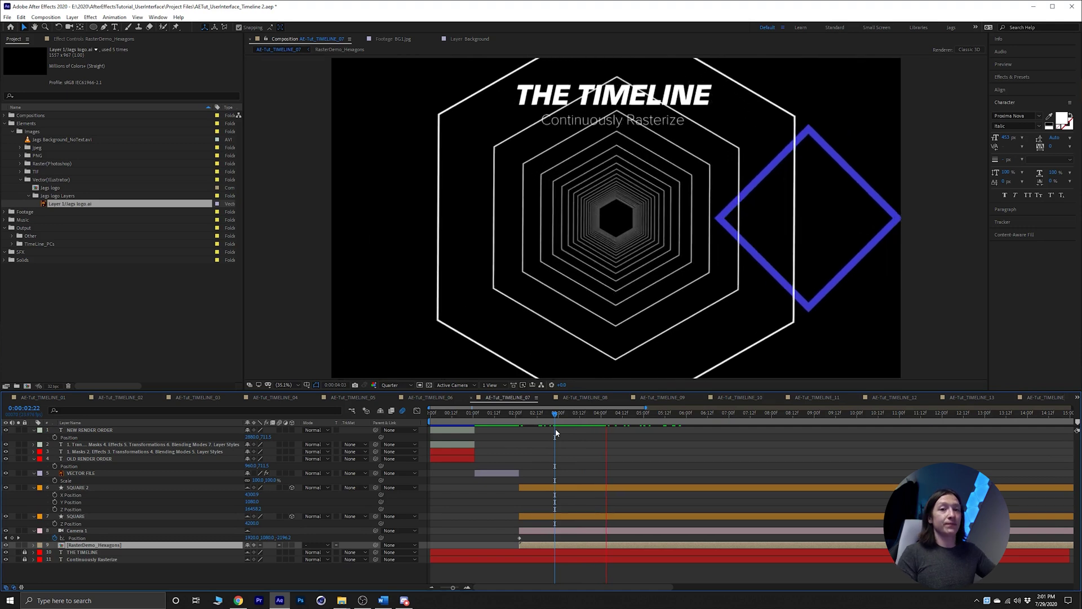
key("space")
- Move the playhead to 0:00:02:07, search the effects for glow and apply Optical Glow to the RasterDemo_Hexagons layer
left_click_drag(570, 416, 528, 422)
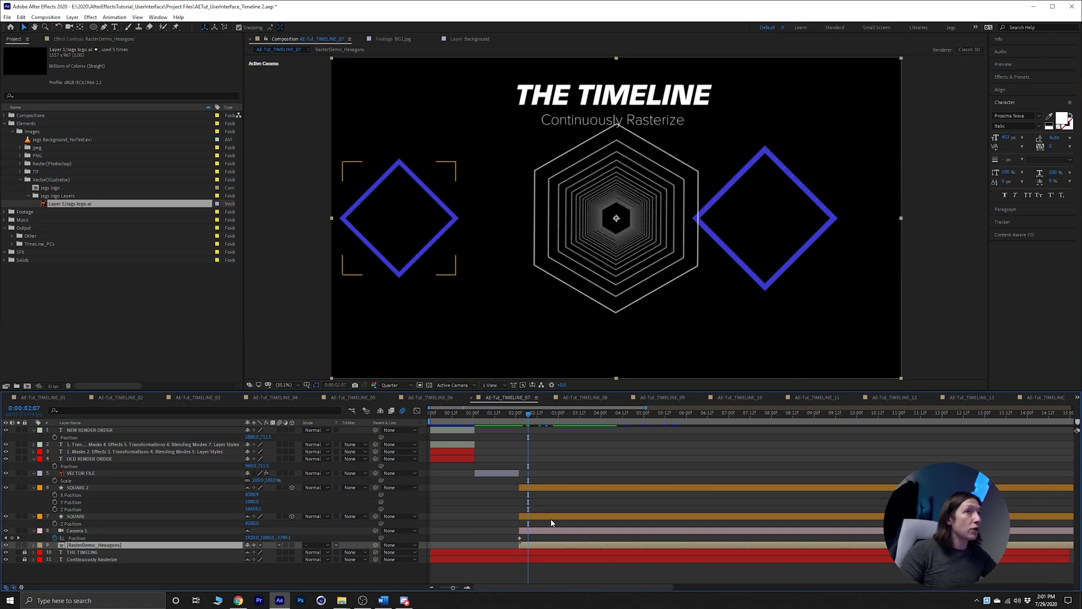
left_click(1009, 77)
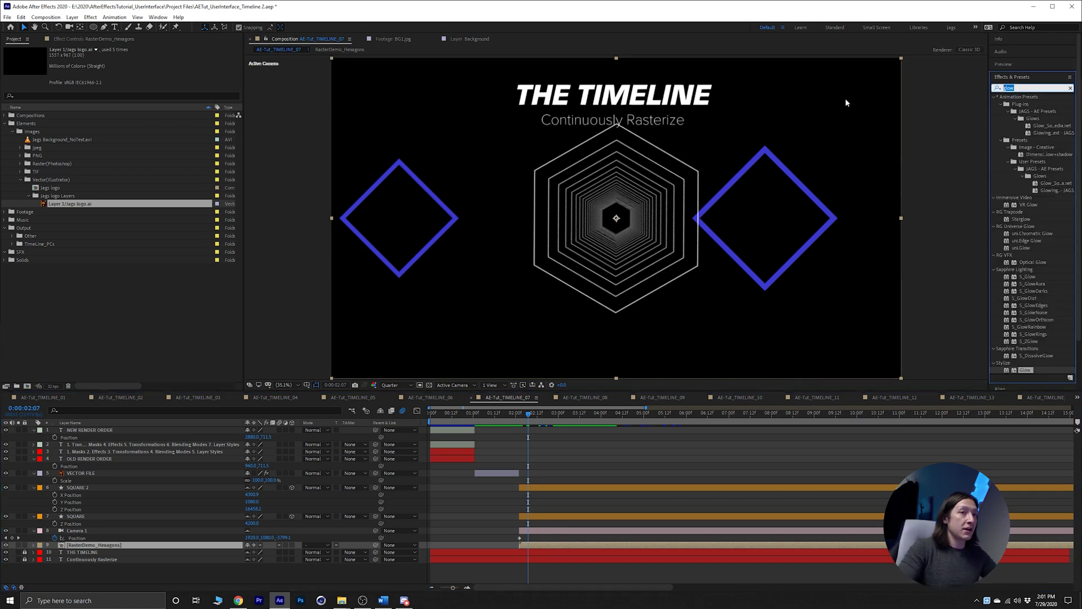
type("glow")
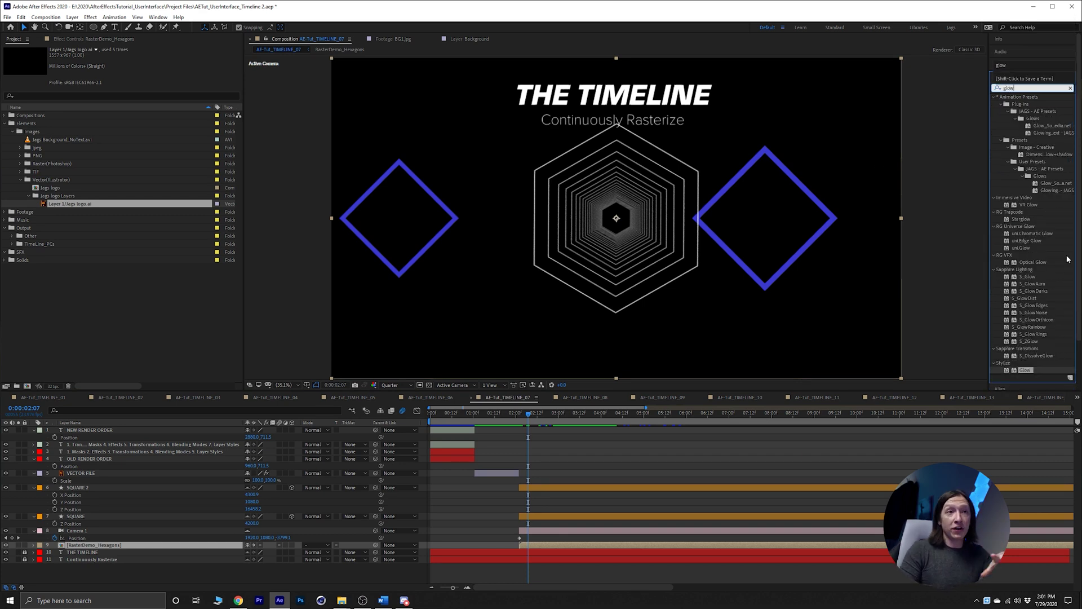
left_click_drag(1033, 263, 545, 545)
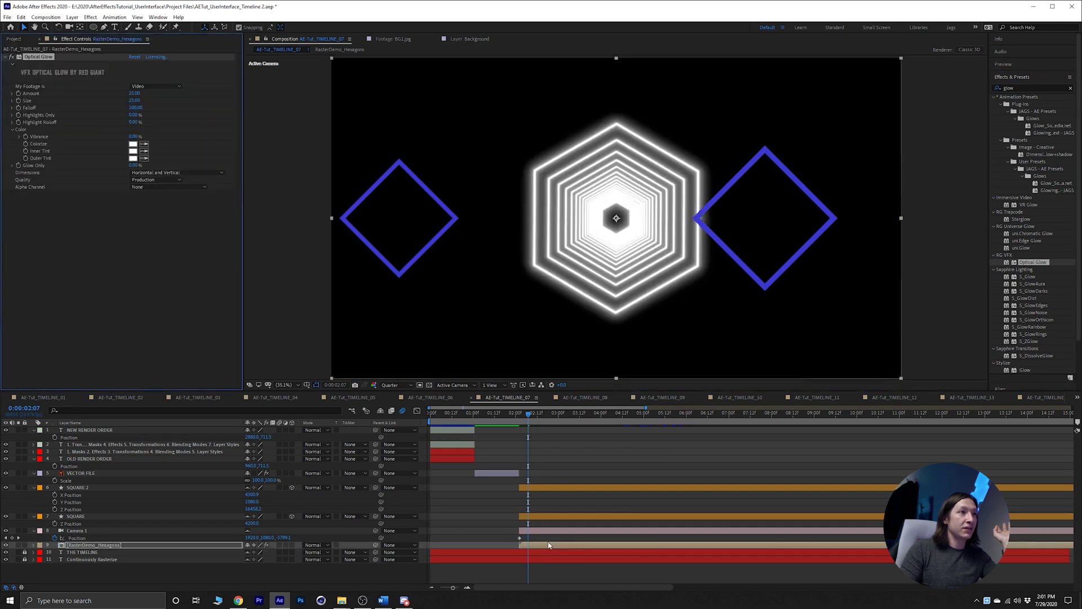
- Scrub to 0:00:04:13 and on to 0:00:05:06 to compare the glowing hexagons with the SQUARE 2 layer
left_click(547, 472)
left_click_drag(534, 415, 622, 422)
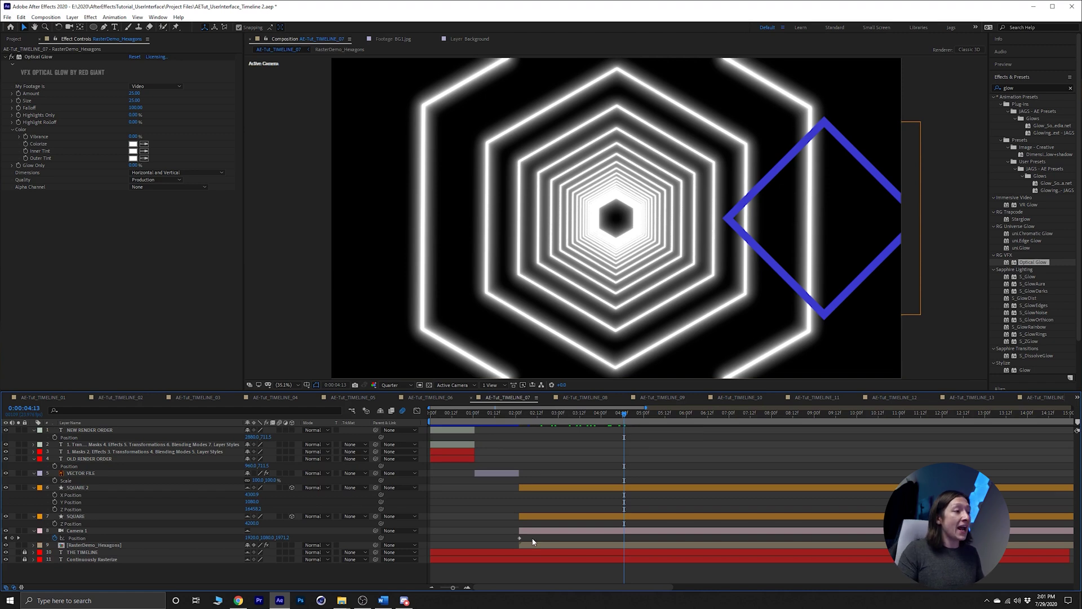
left_click(606, 545)
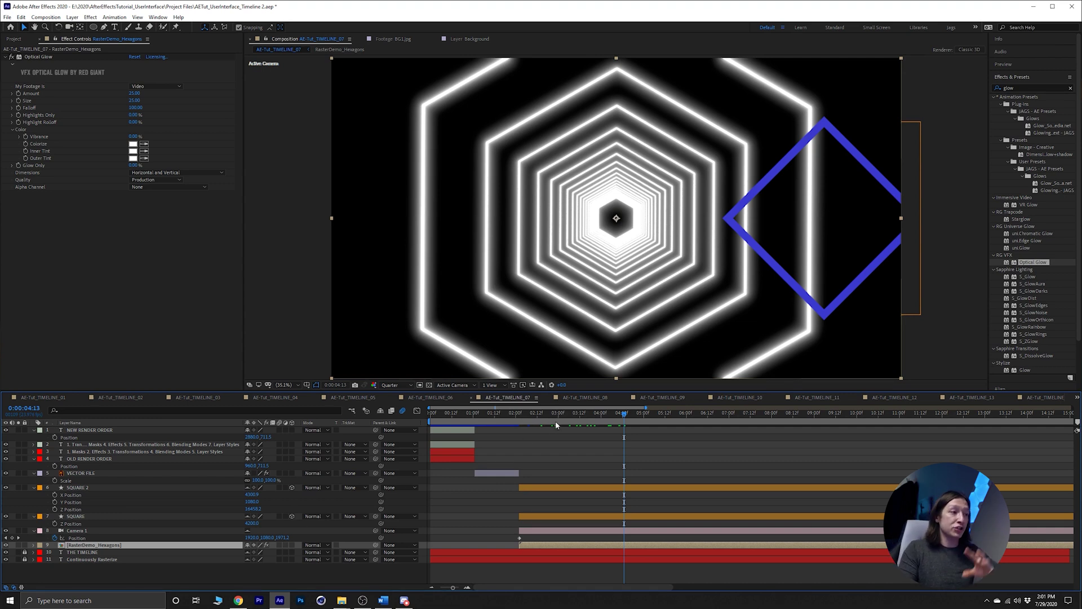
left_click(529, 530)
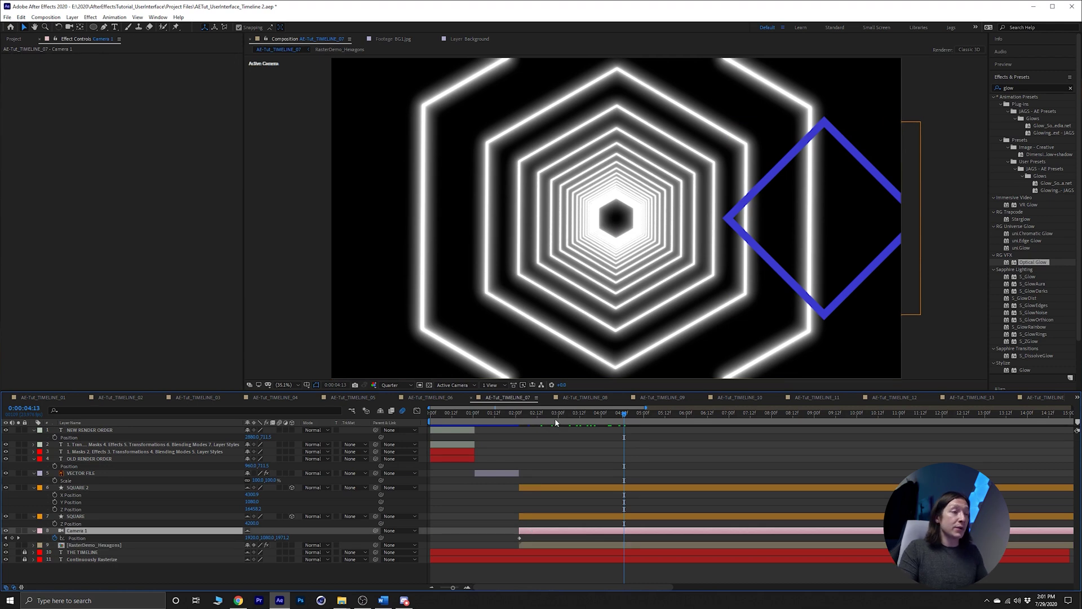
left_click(807, 148)
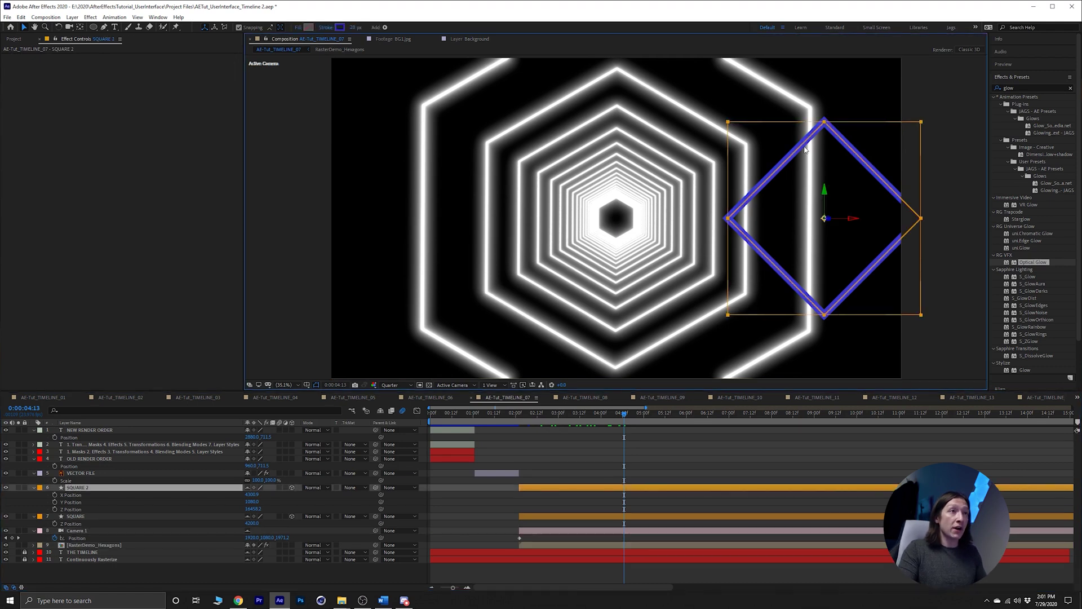
key("space")
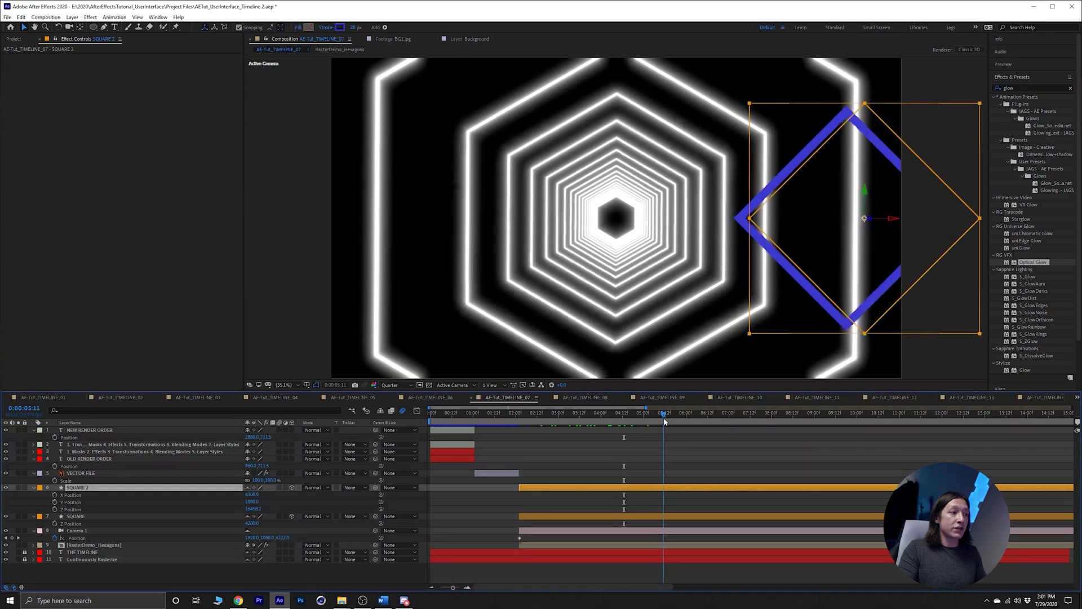
key("space")
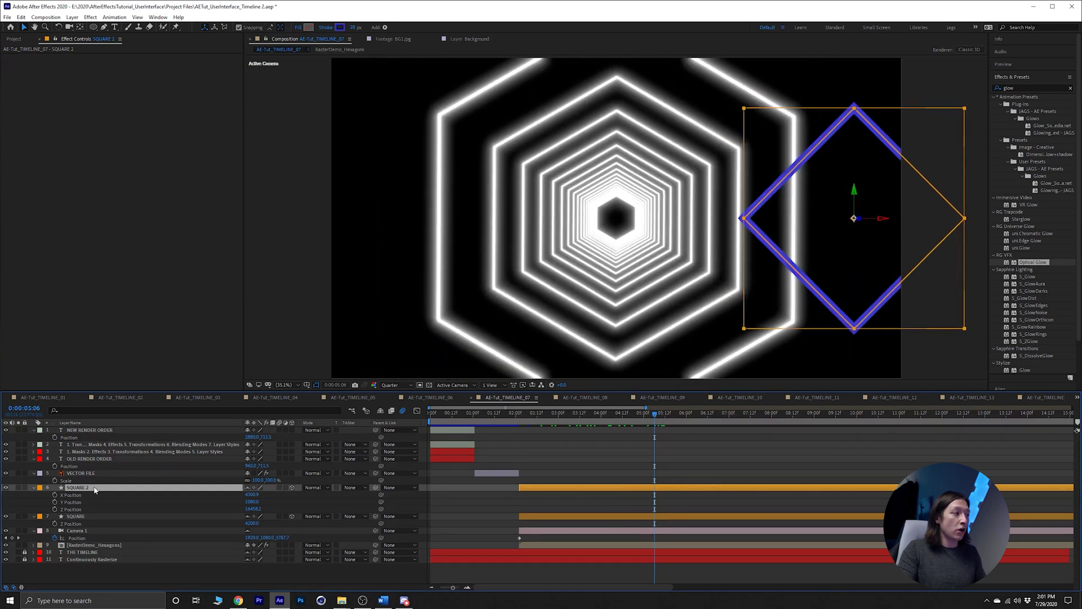
- Move the playhead to 0:00:03:04 and remove the Optical Glow effect from the RasterDemo_Hexagons layer
left_click(97, 544)
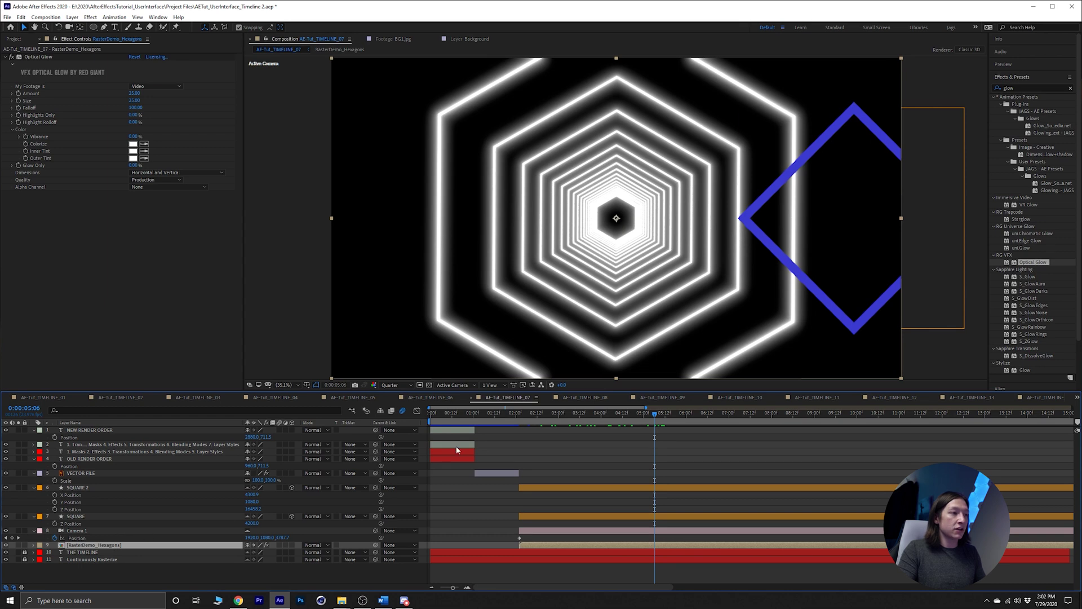
mouse_move(579, 411)
left_mouse_down()
mouse_move(614, 420)
mouse_move(553, 437)
mouse_move(565, 420)
left_mouse_up()
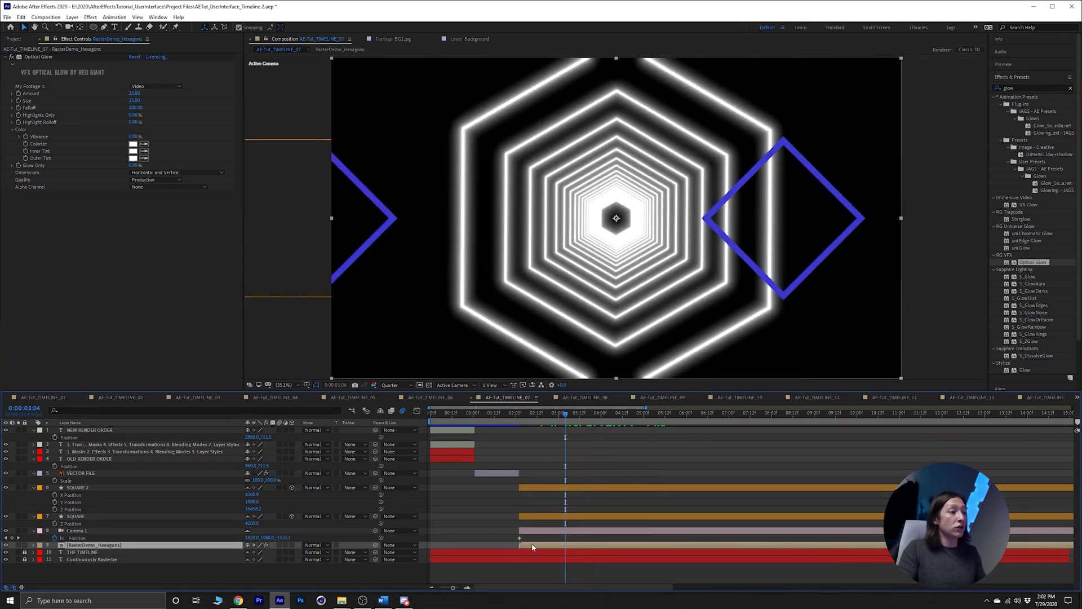
left_click(37, 57)
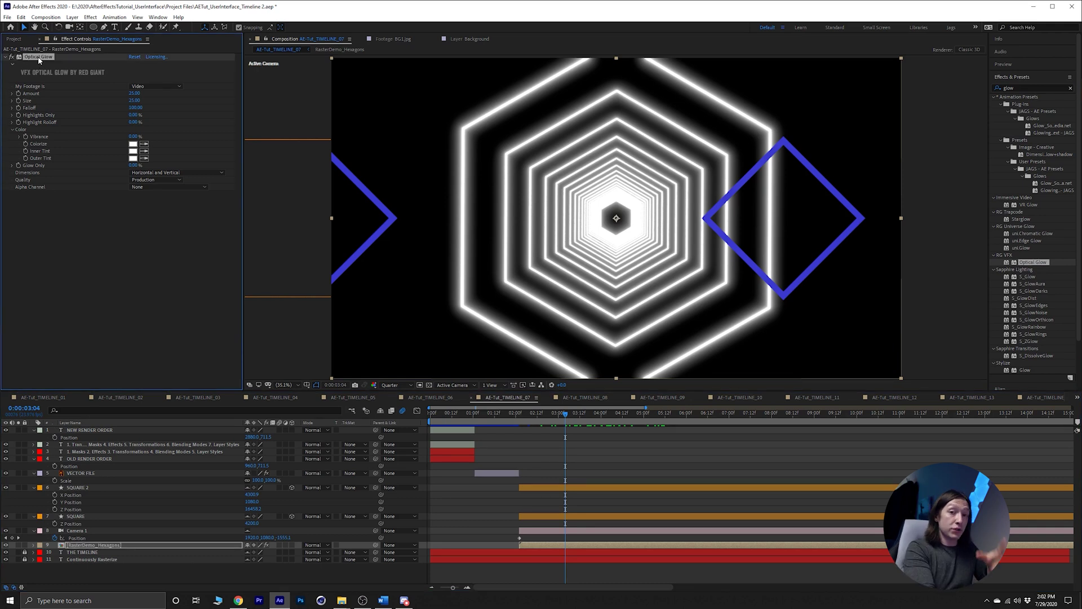
key("Delete")
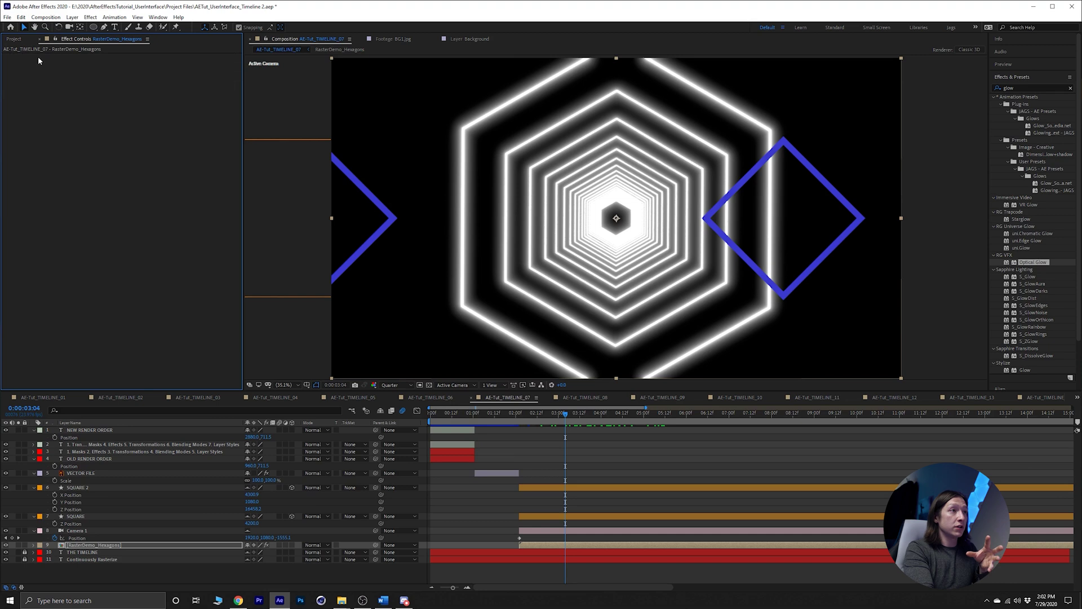